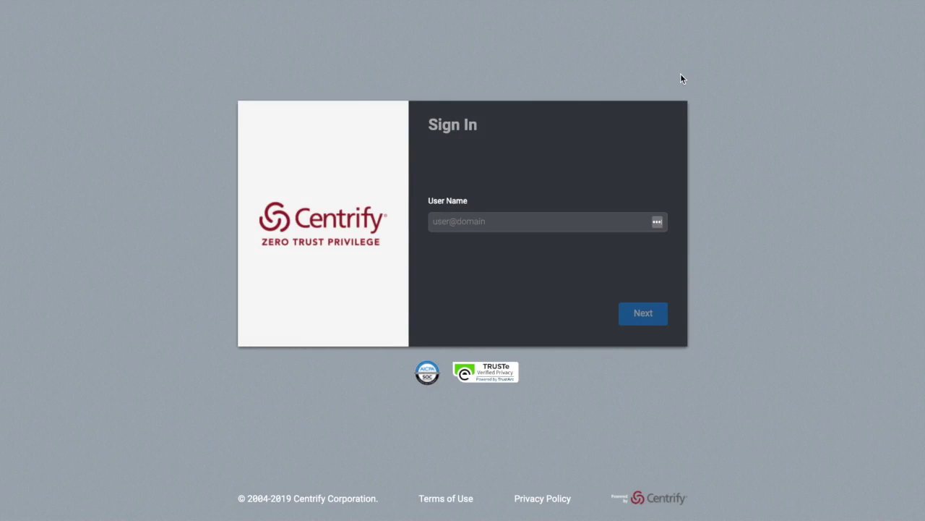
Place the cursor in the user name field of the Centrify portal sign-in page.
click(449, 230)
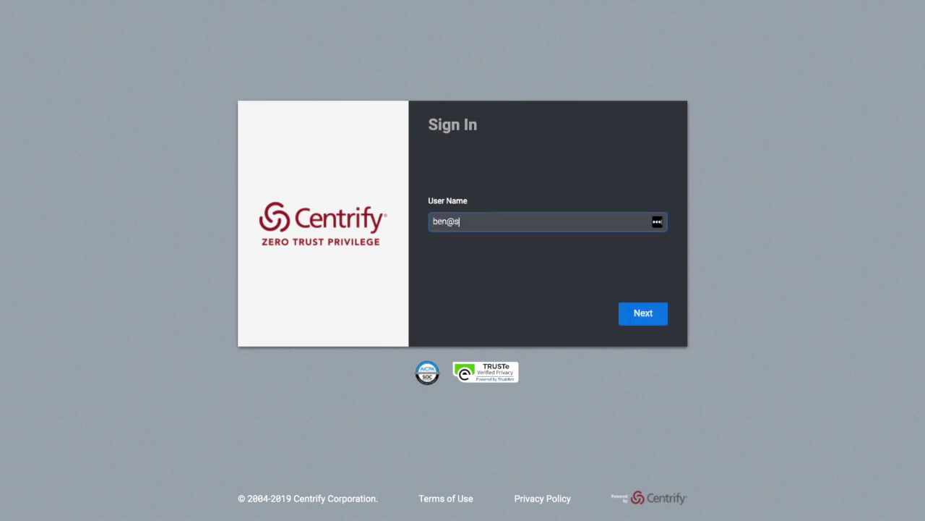
Sign in with the account user name and password, keeping Mobile Authenticator as the method.
key(Return)
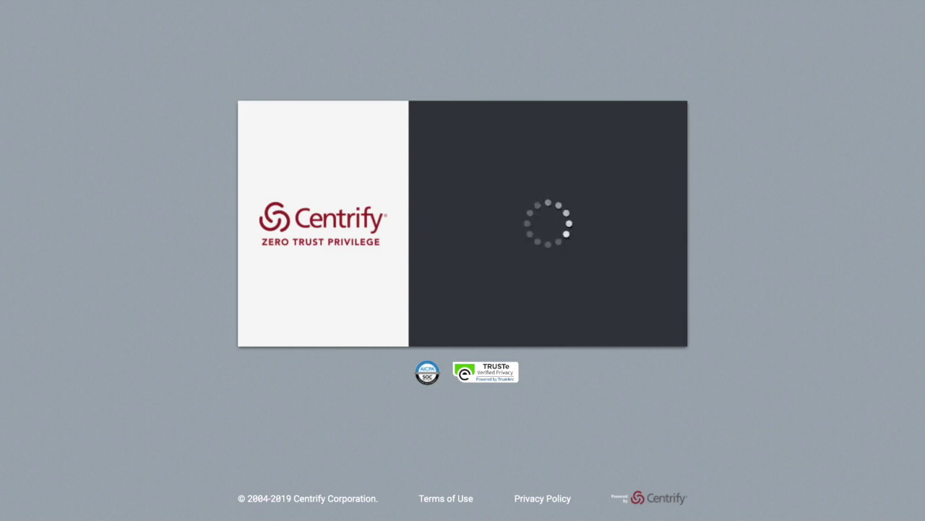
text(••••••••••)
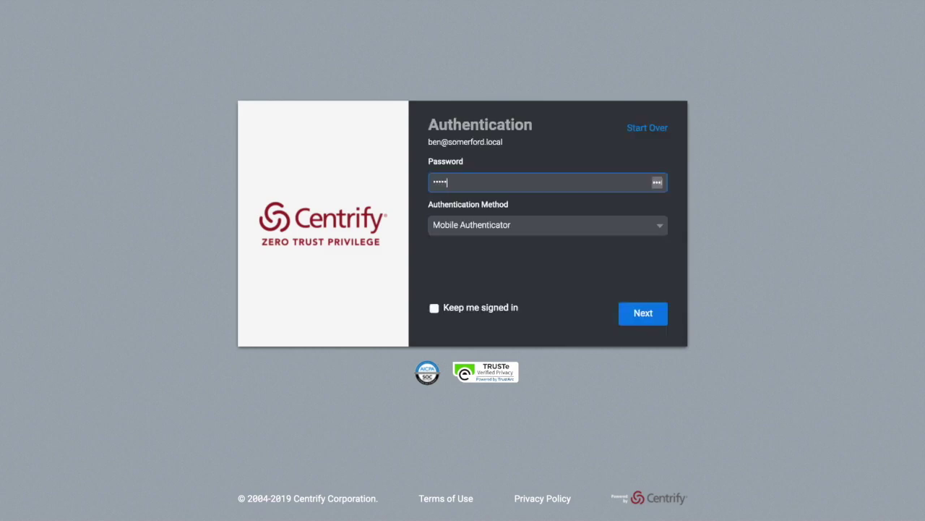
click(538, 233)
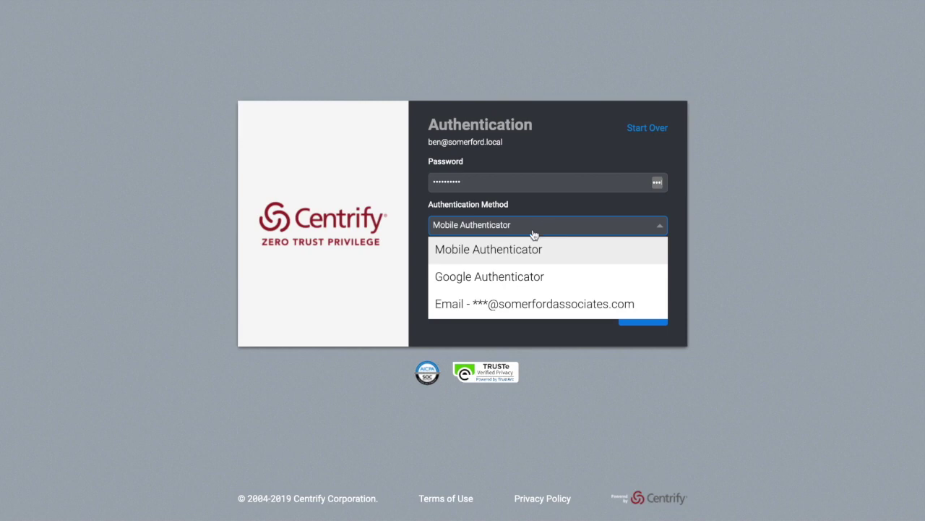
click(512, 249)
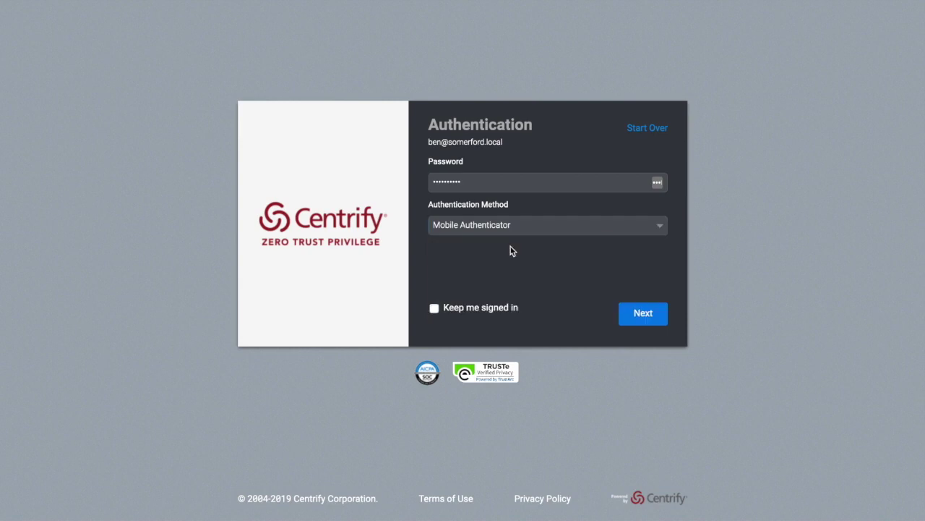
click(643, 314)
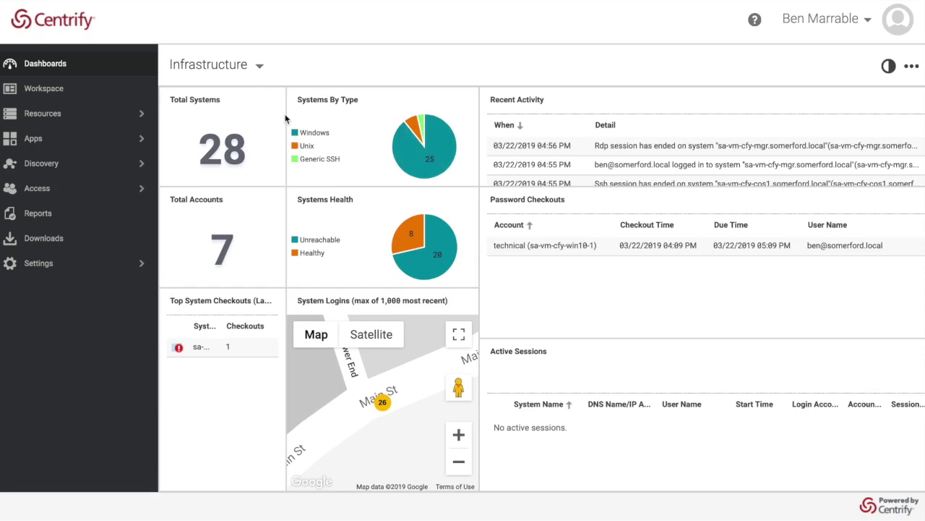
Switch from the Infrastructure dashboard to the Workspace page.
click(259, 68)
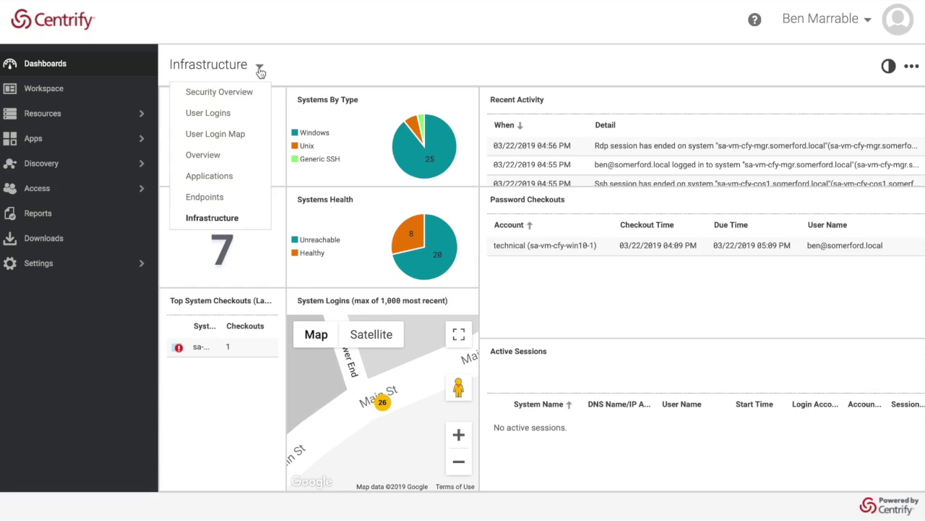
click(76, 92)
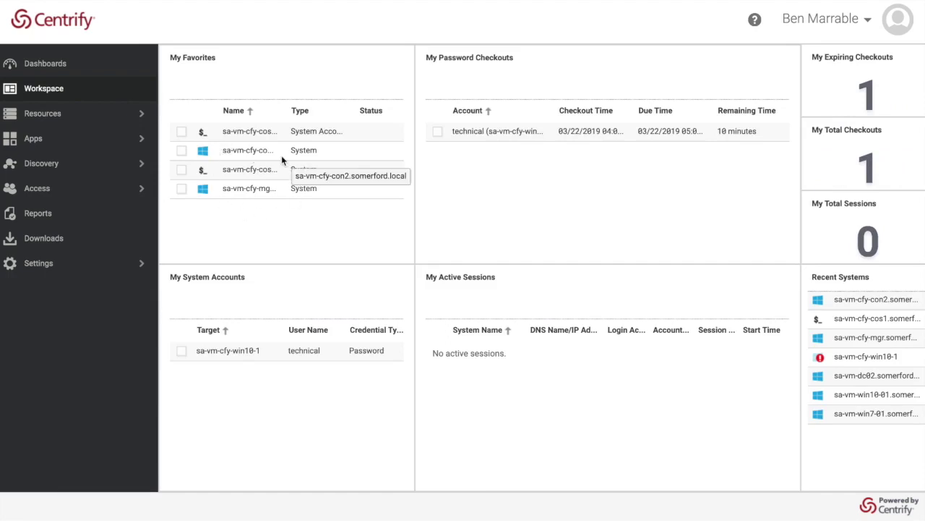
Request a Windowed login for the first favorite with reason 'I am workign on a project'.
click(181, 132)
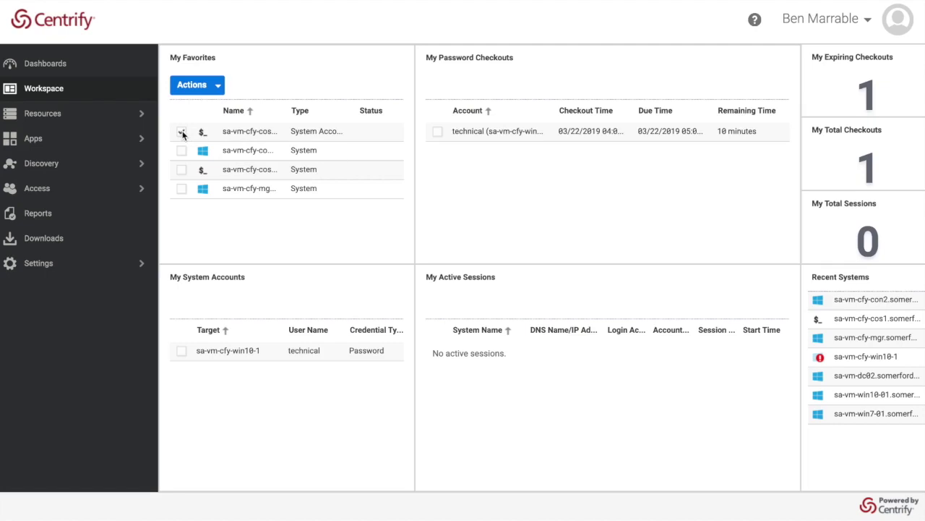
click(209, 88)
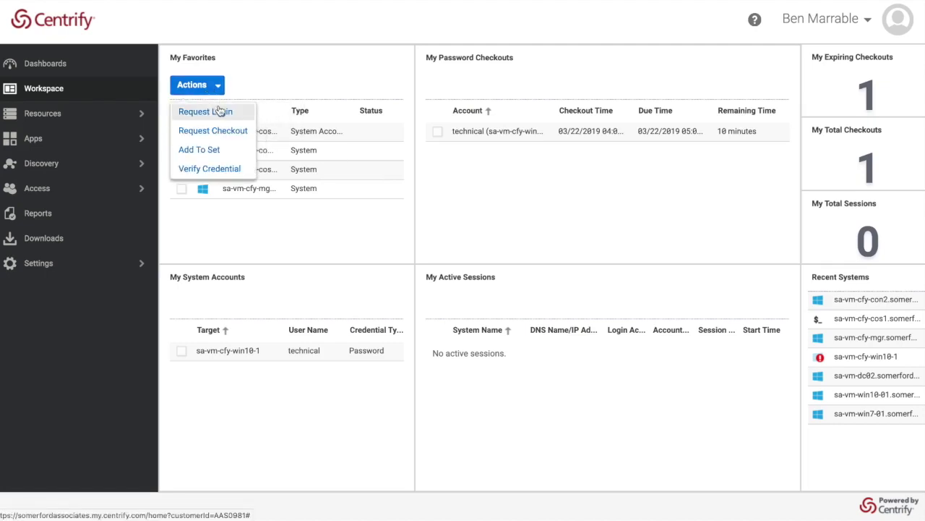
click(223, 112)
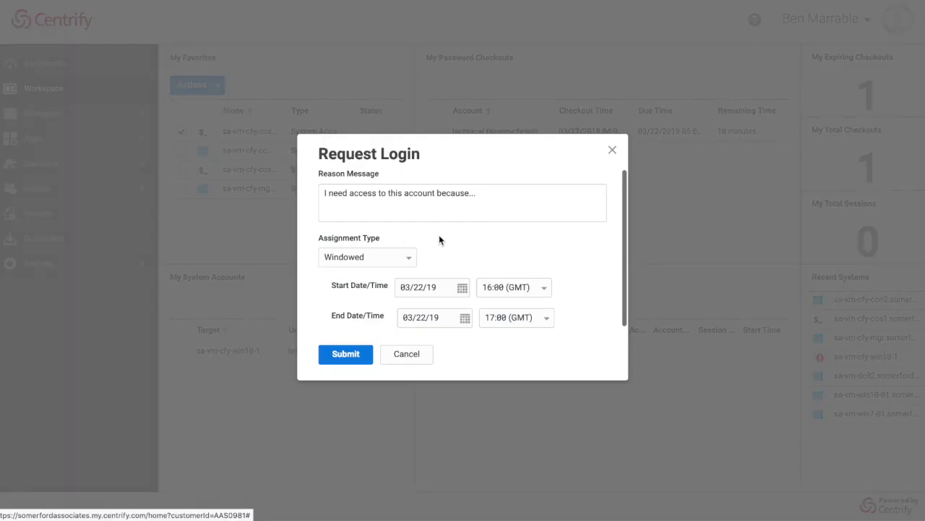
click(505, 196)
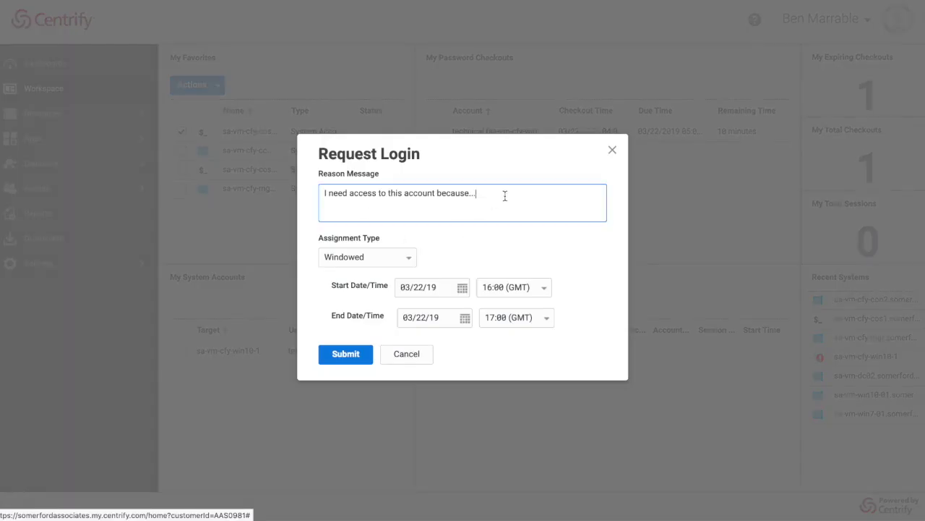
text(I am workign on a project)
click(522, 193)
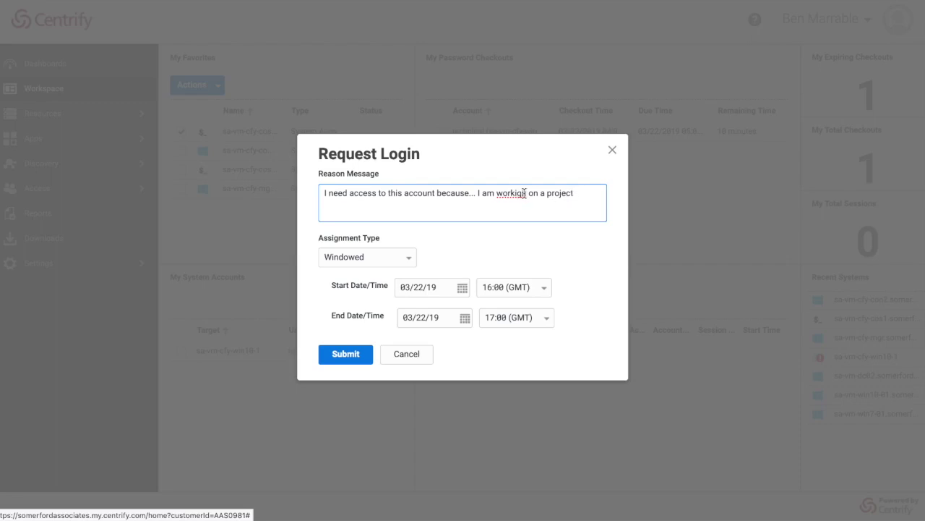
click(411, 265)
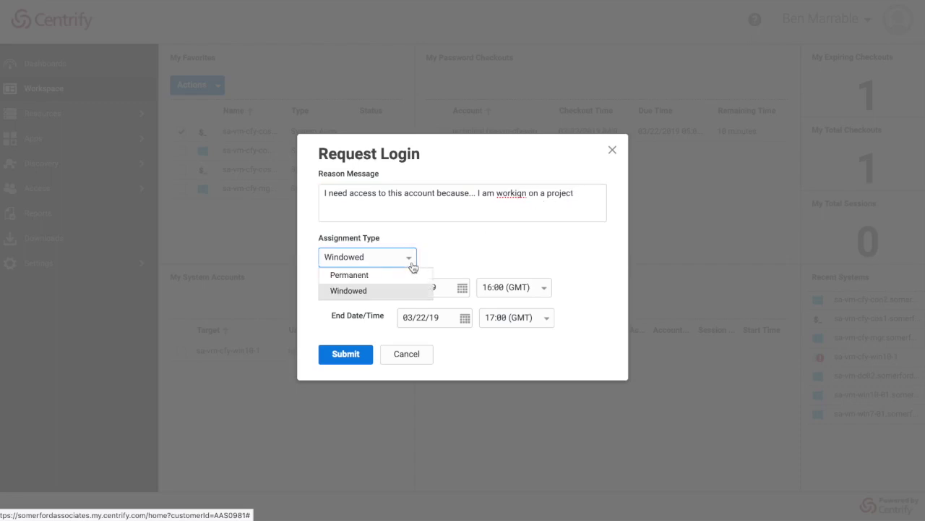
click(445, 260)
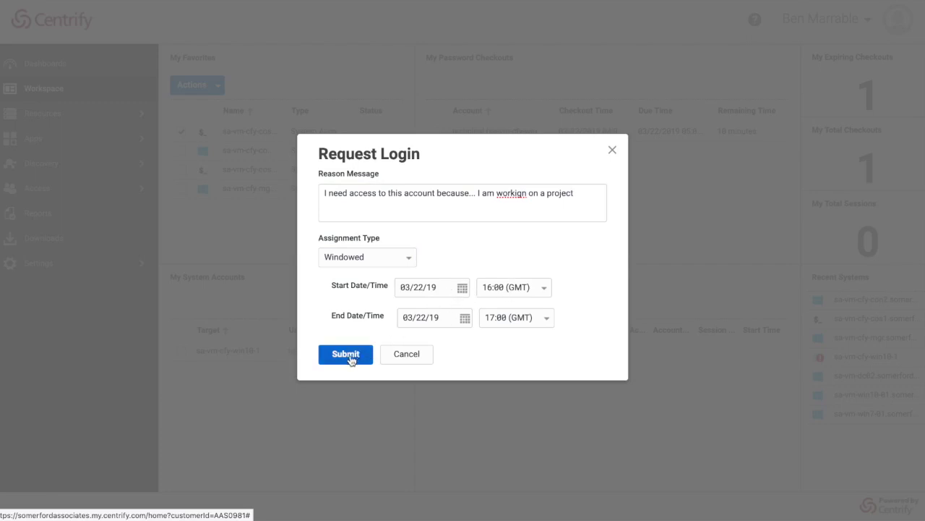
click(398, 358)
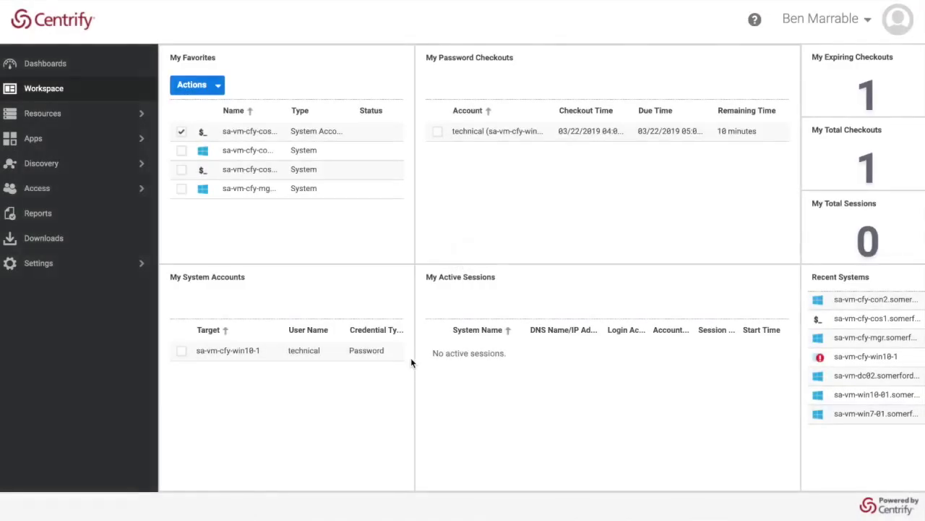
Log in to the second favourite Windows system as admin, approving the Mobile Authenticator check.
click(182, 133)
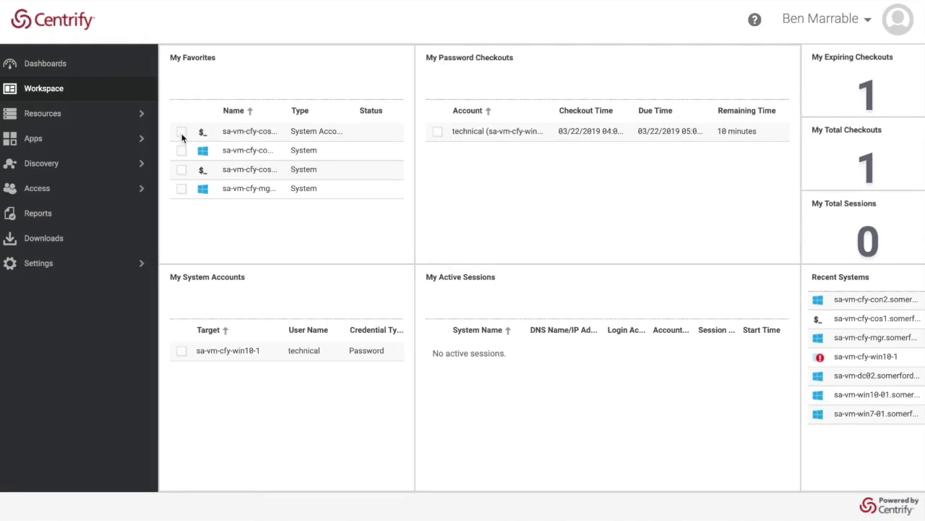
click(182, 150)
click(217, 85)
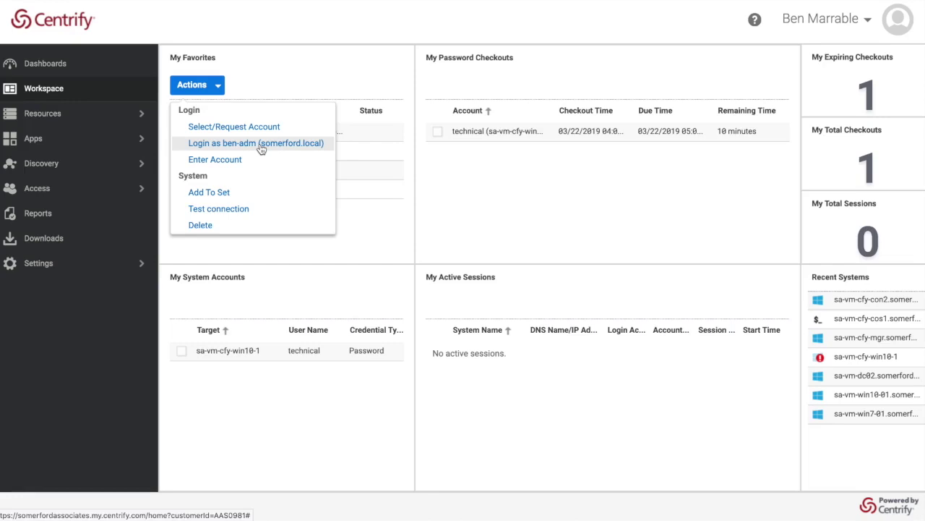
click(261, 148)
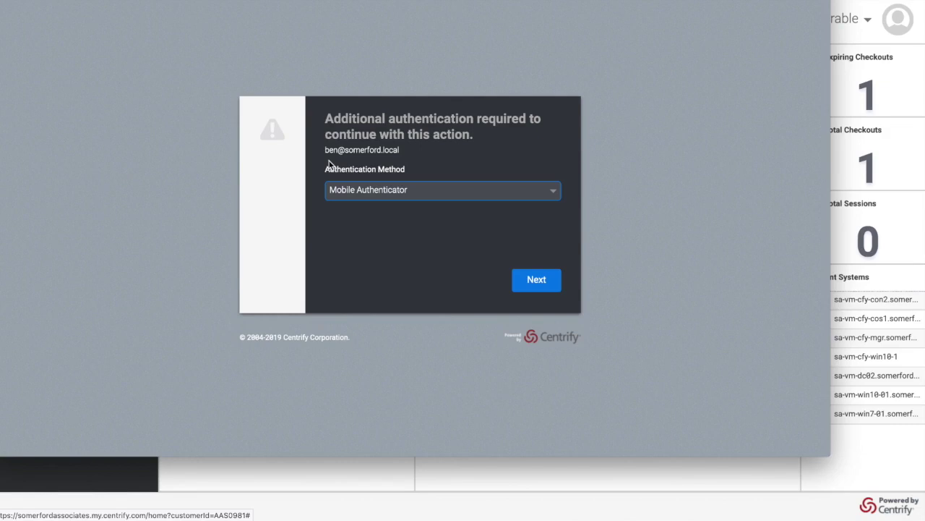
click(543, 288)
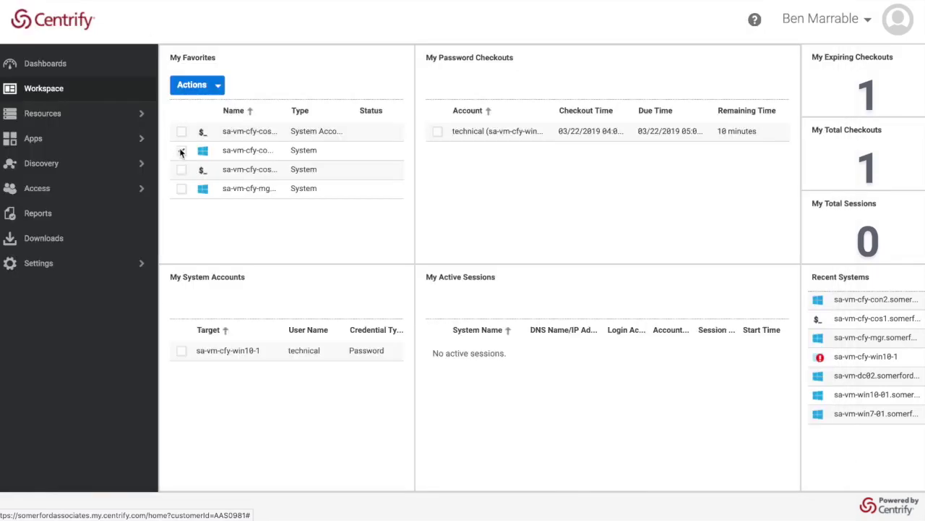
click(181, 150)
Open an SSH session to Linux favourite sa-vm-cfy-cos1 as the admin account.
click(181, 169)
click(193, 85)
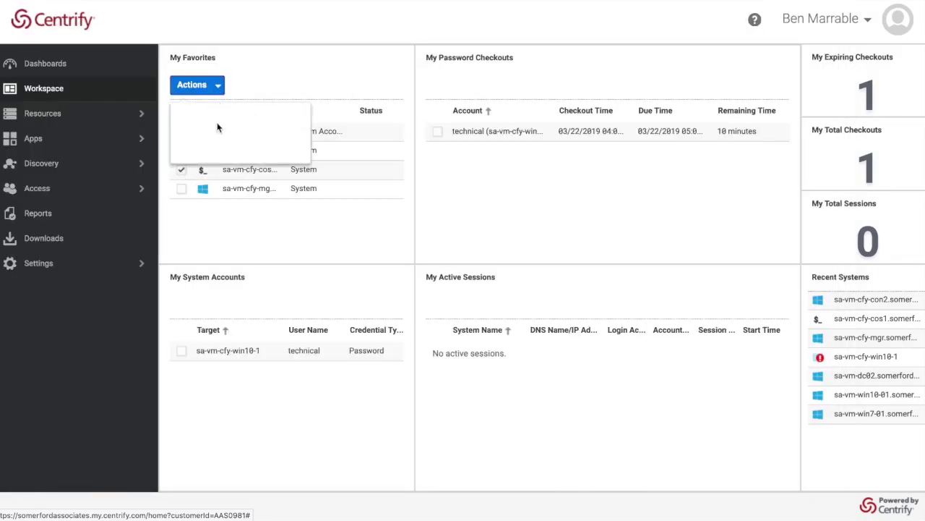
click(235, 143)
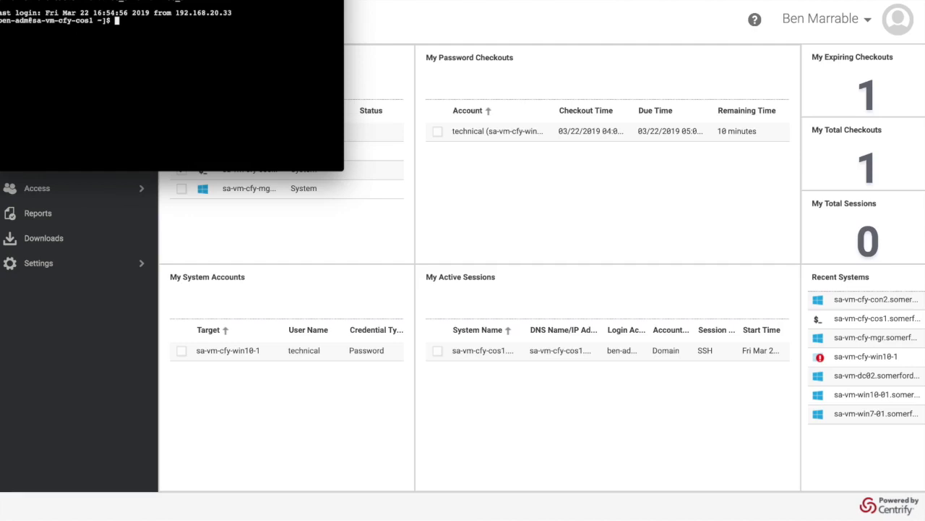
click(181, 171)
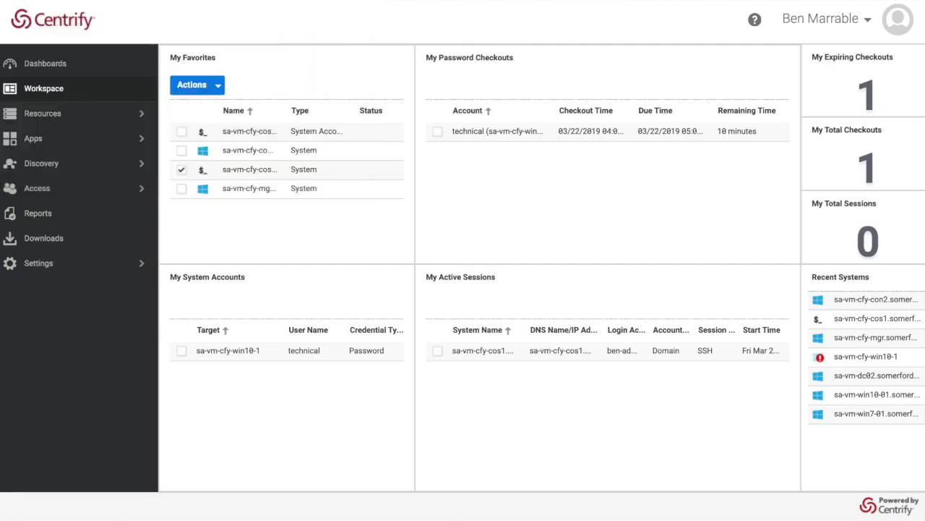
Select the fourth favourite Windows system instead and list its actions.
click(180, 169)
click(181, 188)
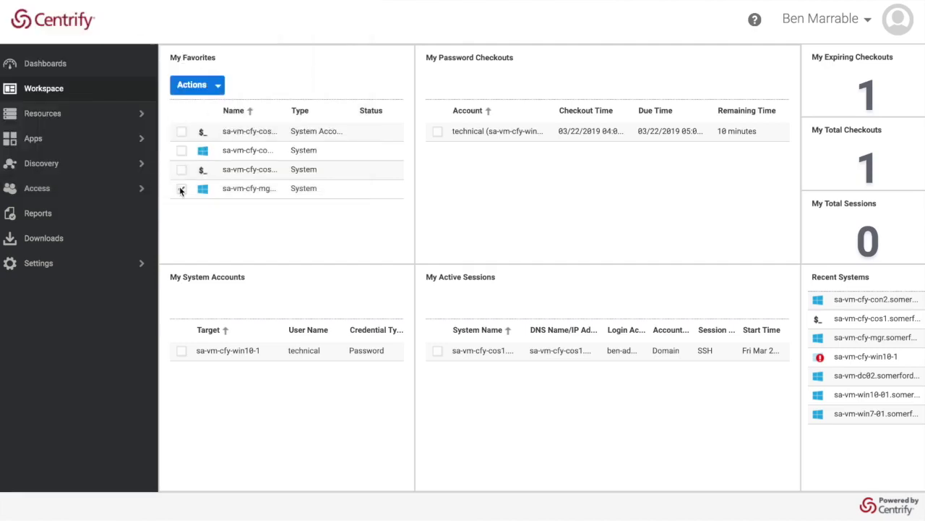
click(216, 86)
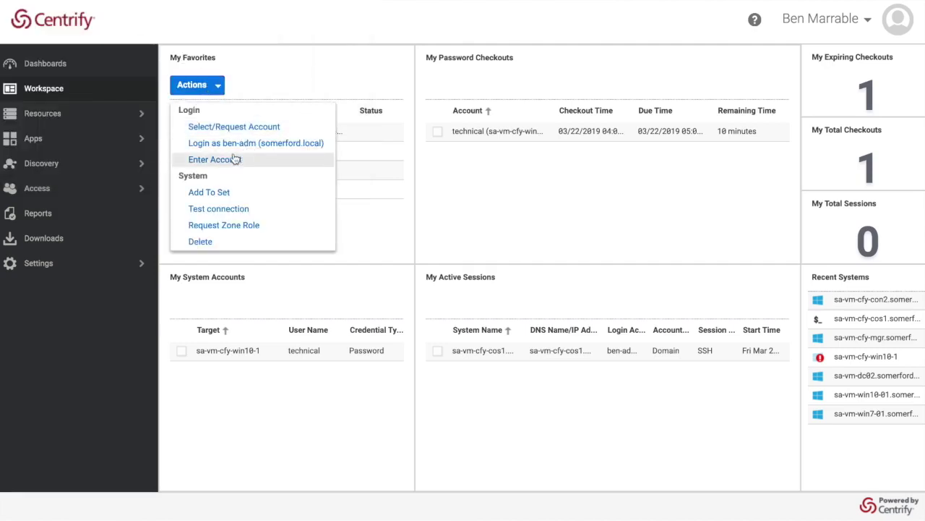
Log in to the fourth favourite using a manually entered domain user name and password.
click(236, 159)
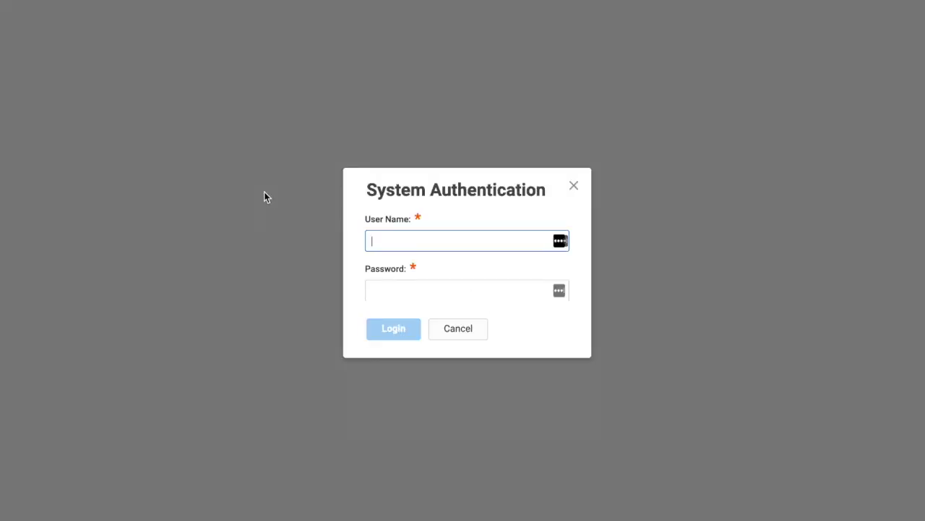
text(somerford\ben)
key(Tab)
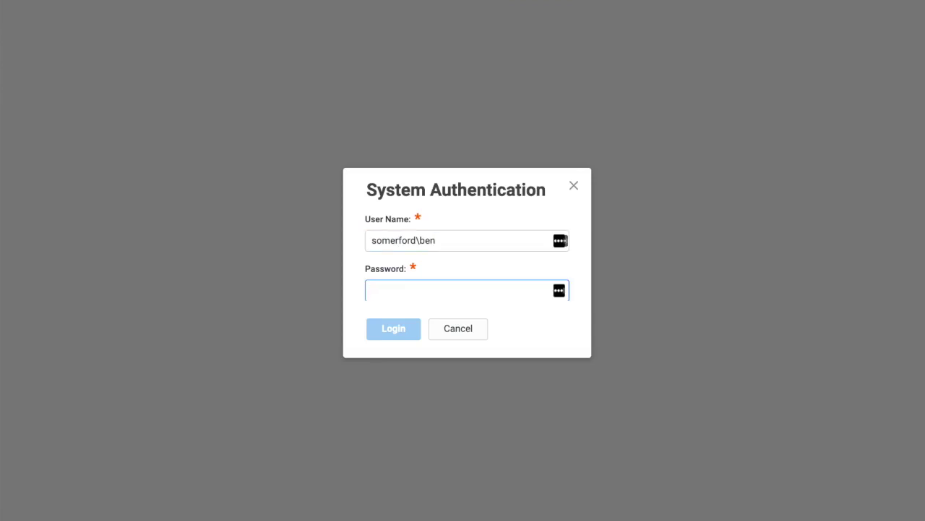
text(**********)
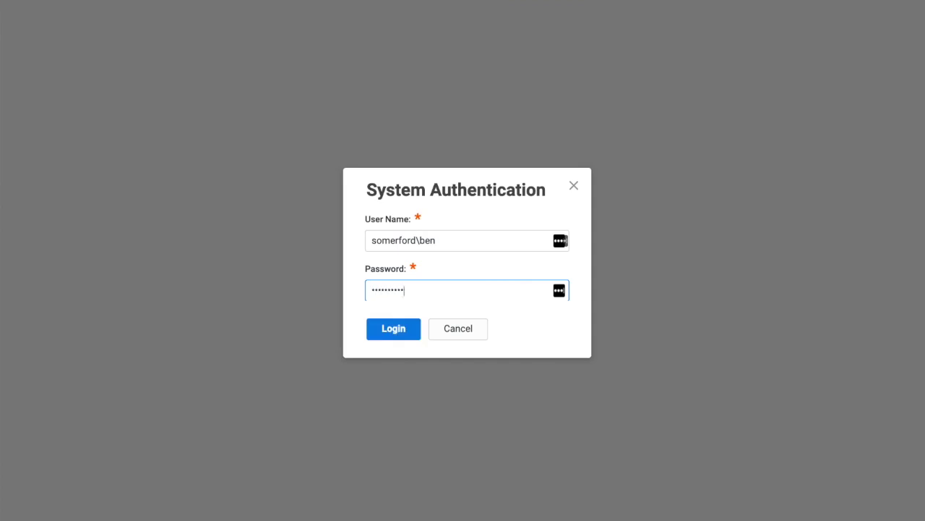
key(Return)
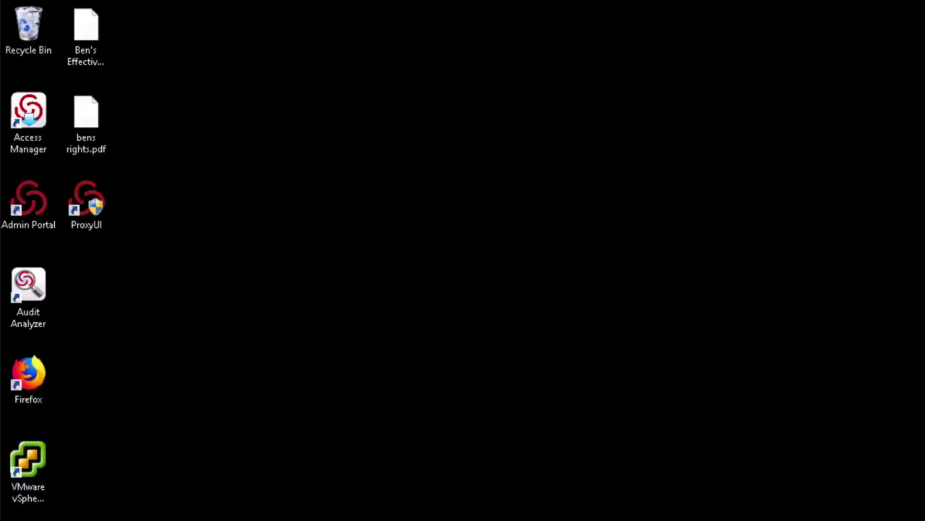
Show the context menu of the Access Manager desktop shortcut.
right_click(35, 112)
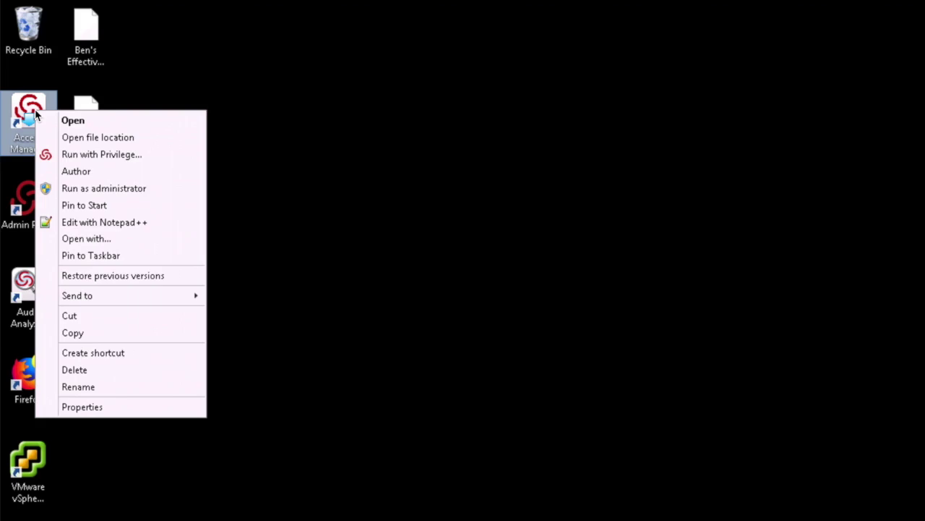
Run Access Manager with privilege, passing the password and sending a Mobile Authenticator request.
click(96, 157)
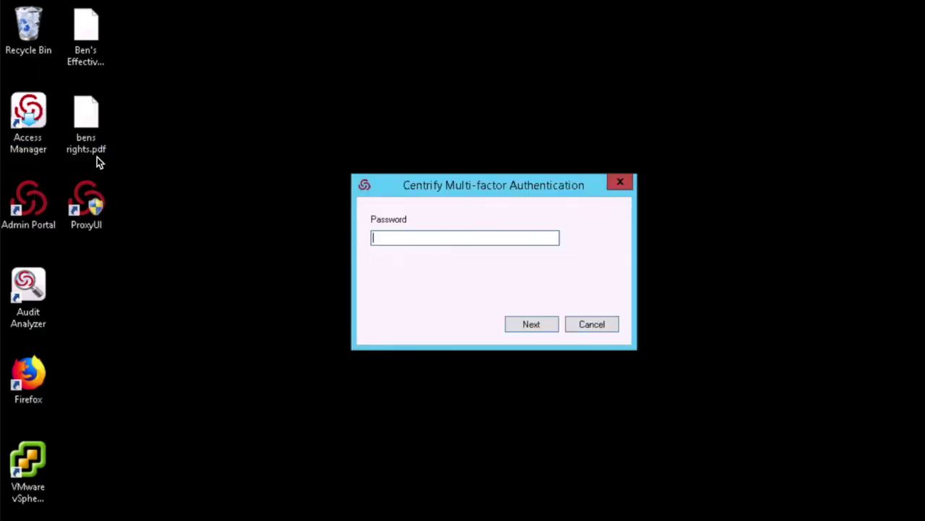
text(••••••••••)
click(540, 331)
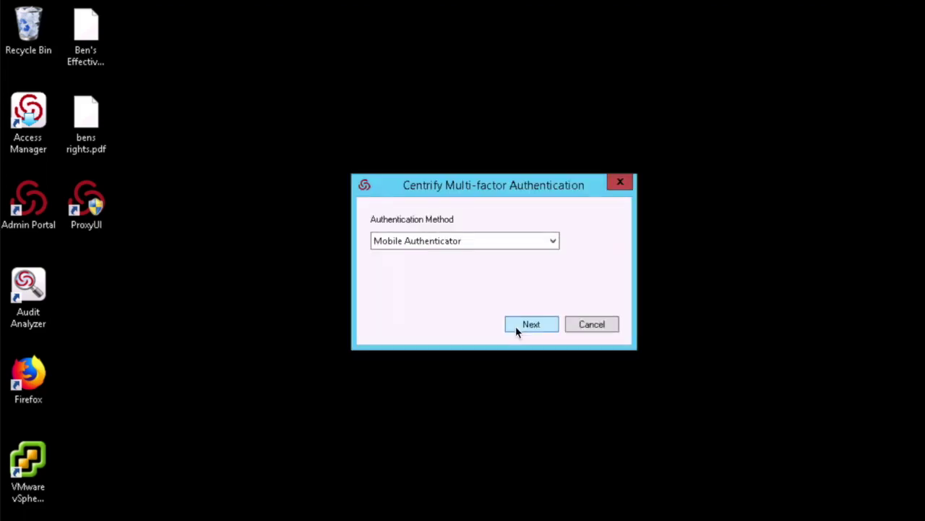
click(555, 244)
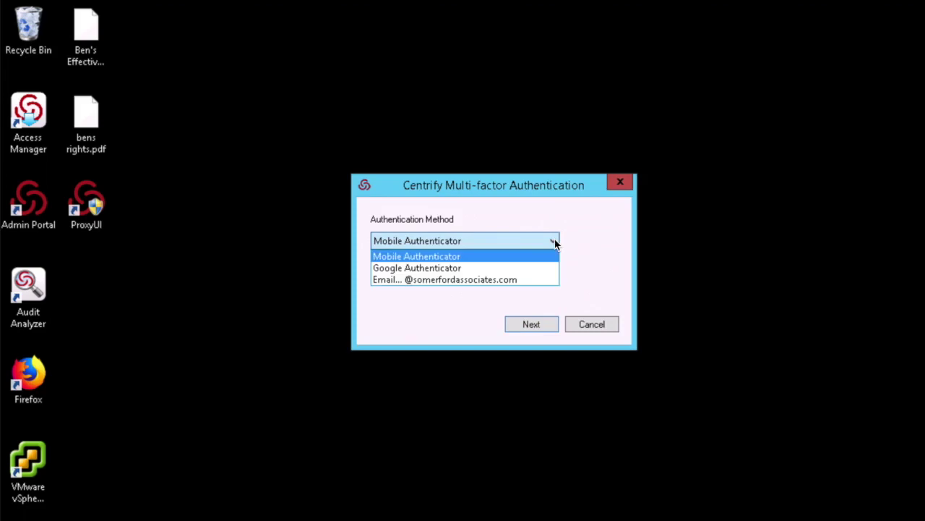
click(572, 295)
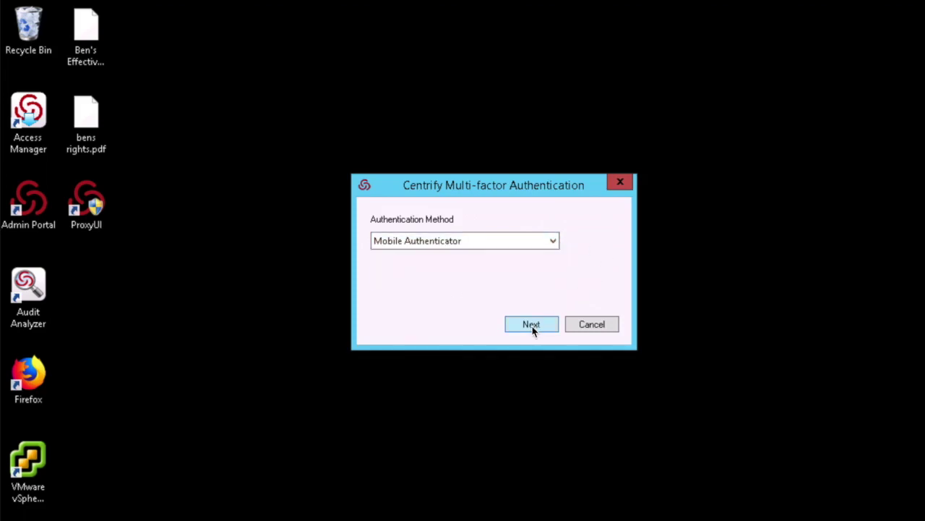
click(532, 327)
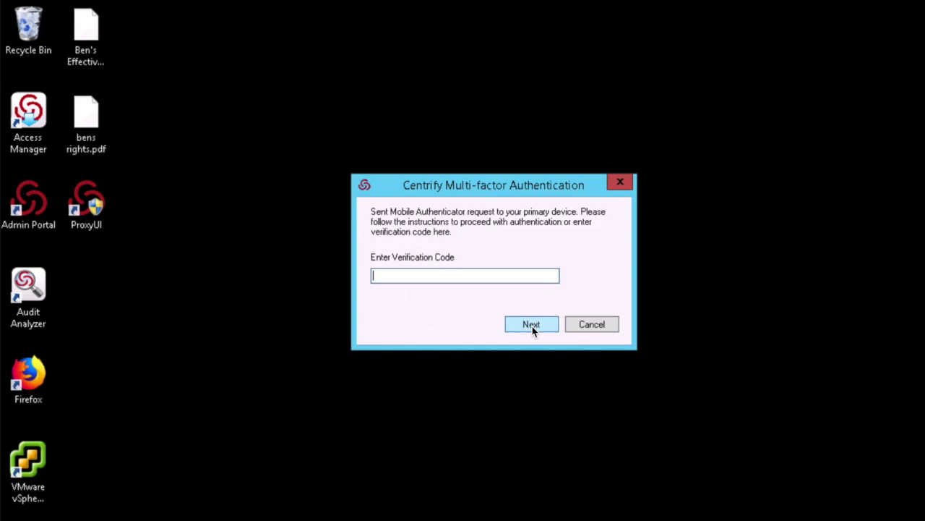